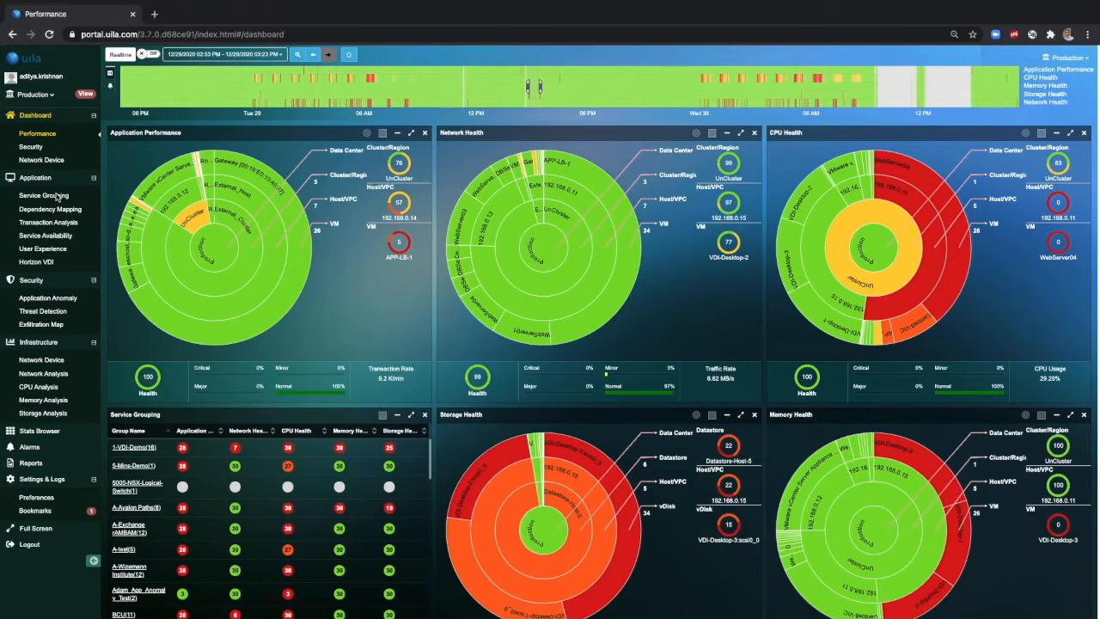
Create a new Multi-Tier service group named Web in Service Grouping.
{"action": "left_click", "coordinate": [57, 197]}
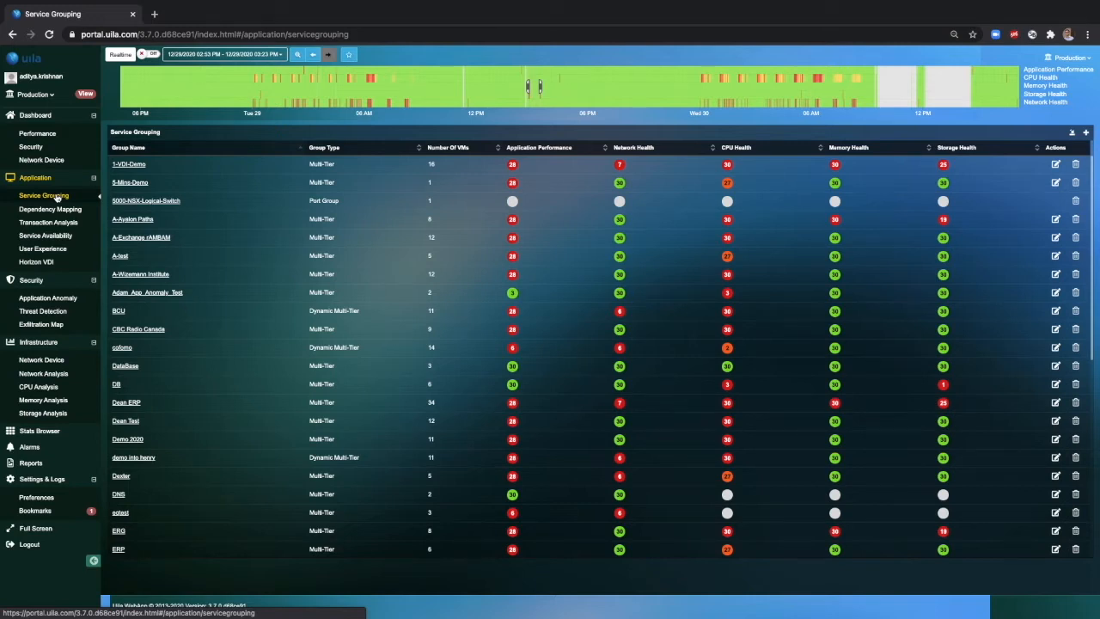
{"action": "left_click", "coordinate": [56, 197]}
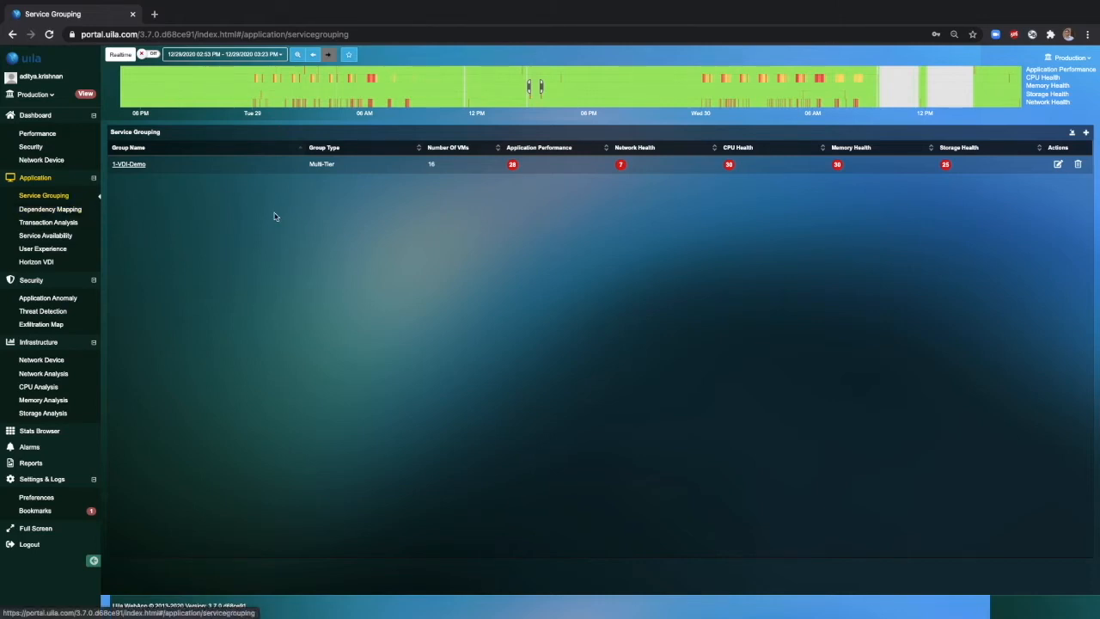
{"action": "left_click", "coordinate": [1087, 134]}
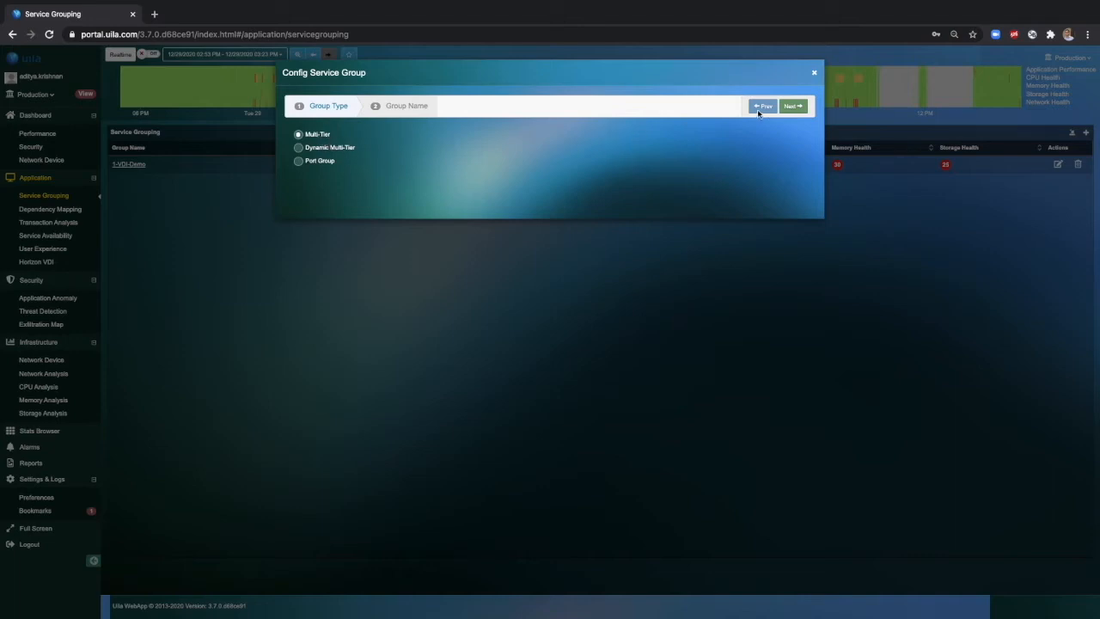
{"action": "left_click", "coordinate": [792, 109]}
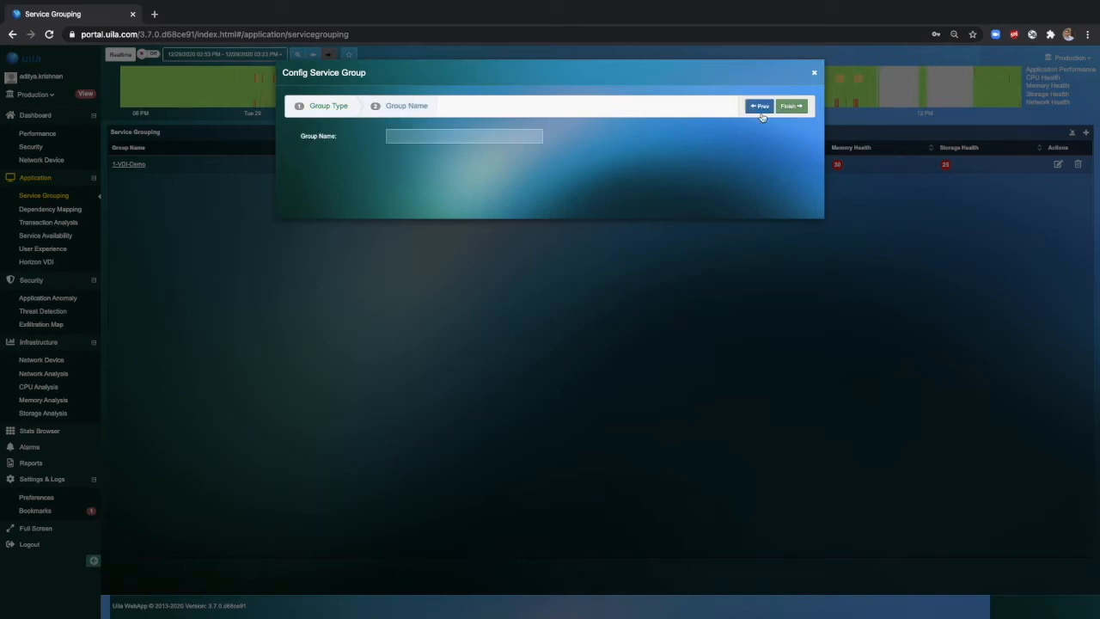
{"action": "left_click", "coordinate": [500, 137]}
{"action": "type", "text": "We"}
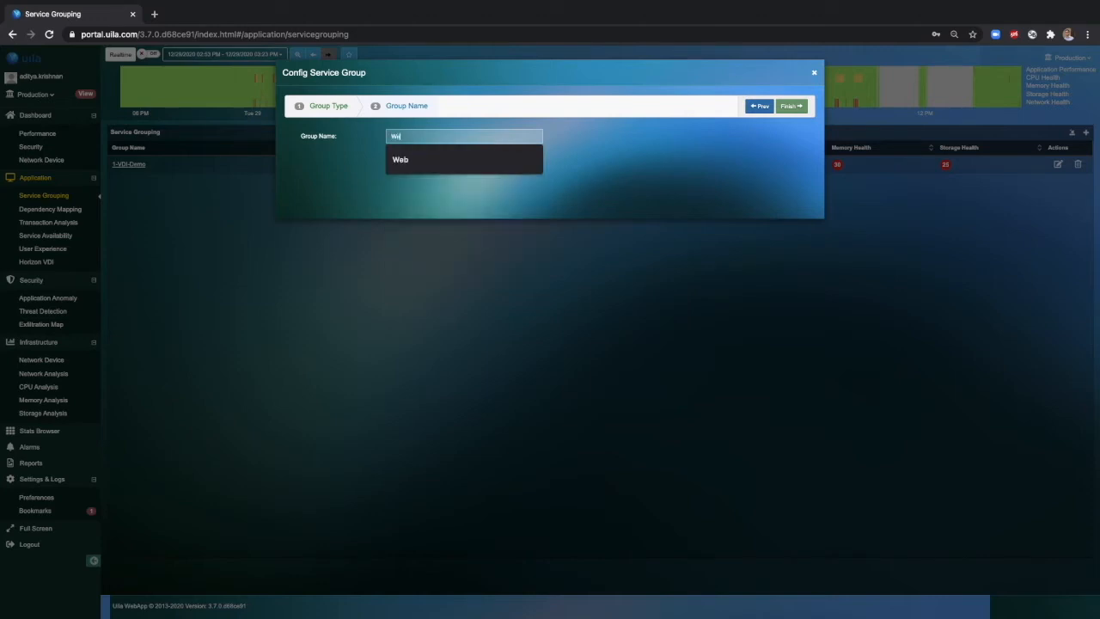
{"action": "type", "text": "b"}
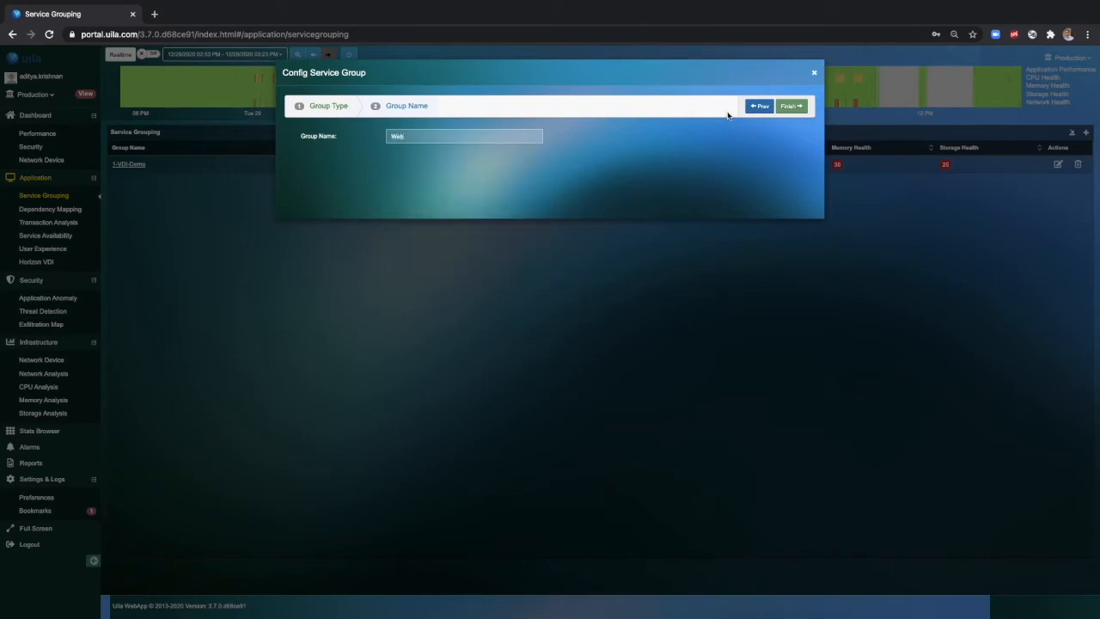
{"action": "left_click", "coordinate": [798, 106]}
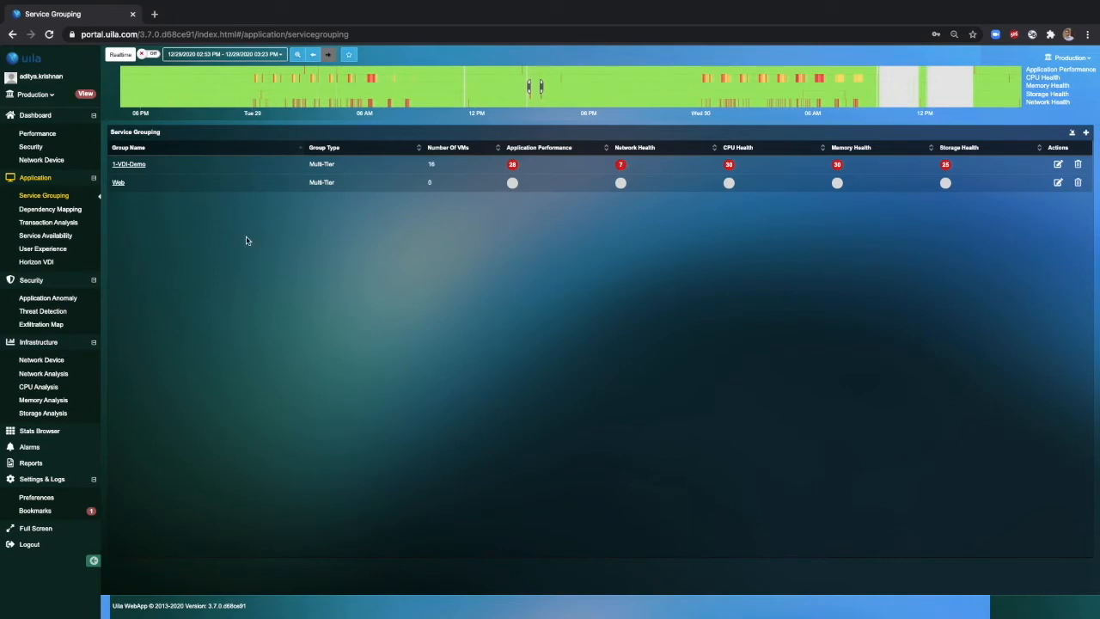
Open the Web group, filter the available VMs by "webserver", and add WebServer01 in a new tier.
{"action": "left_click", "coordinate": [118, 183]}
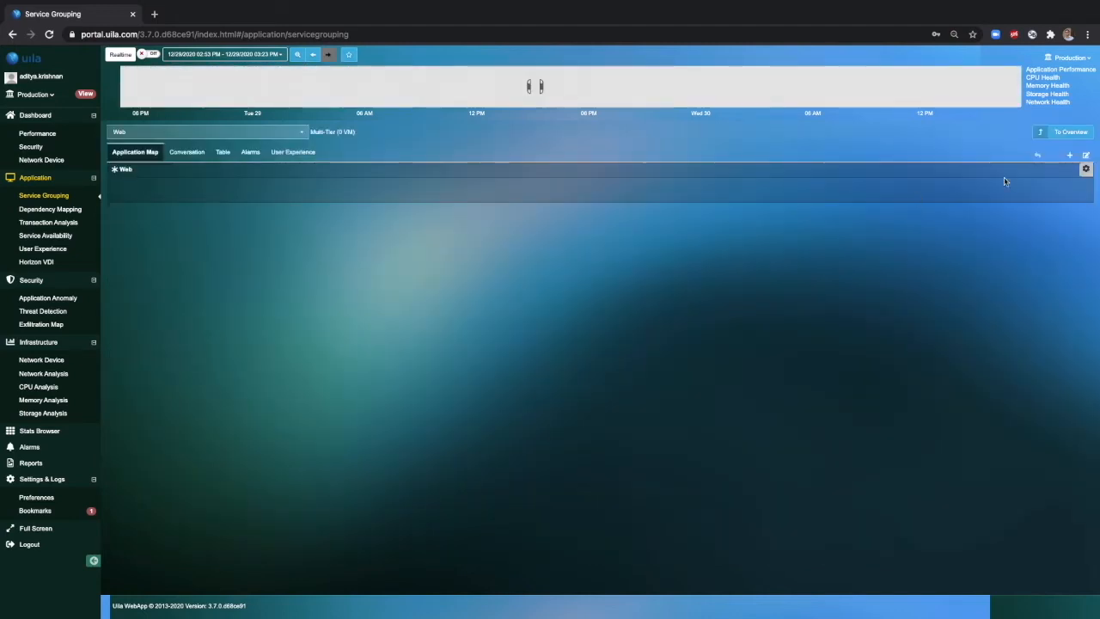
{"action": "left_click", "coordinate": [1067, 159]}
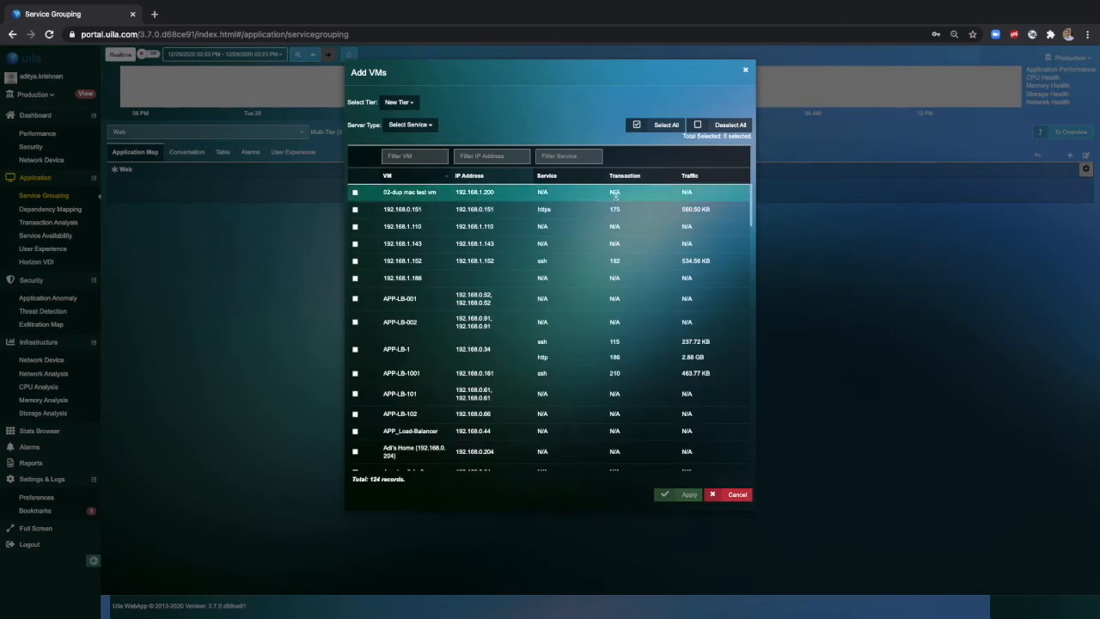
{"action": "left_click", "coordinate": [430, 158]}
{"action": "type", "text": "webserver"}
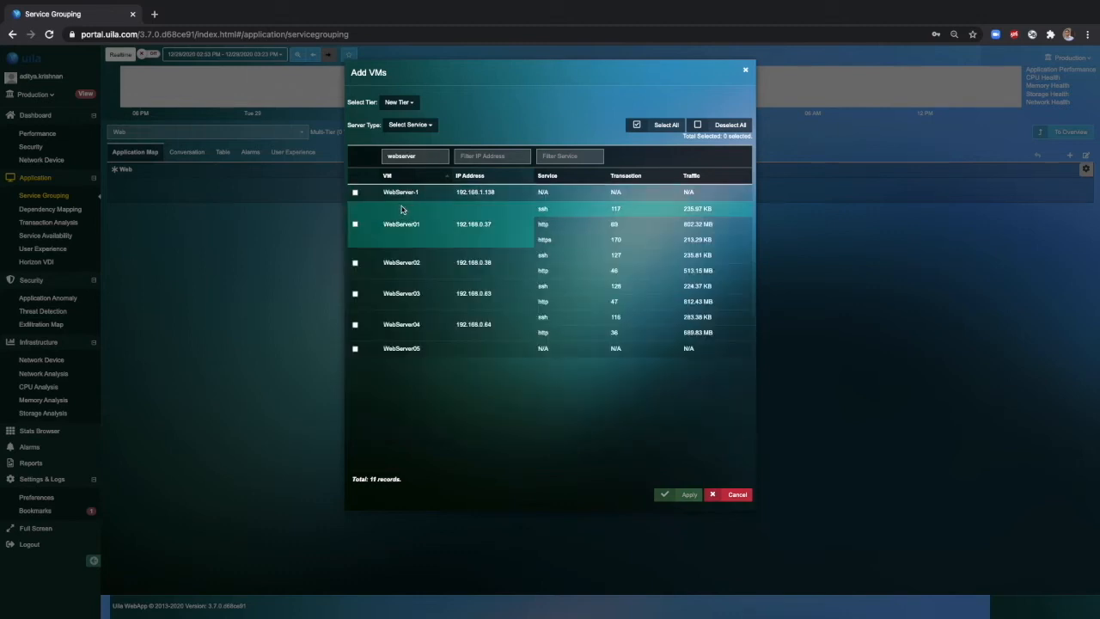
{"action": "left_click", "coordinate": [356, 224]}
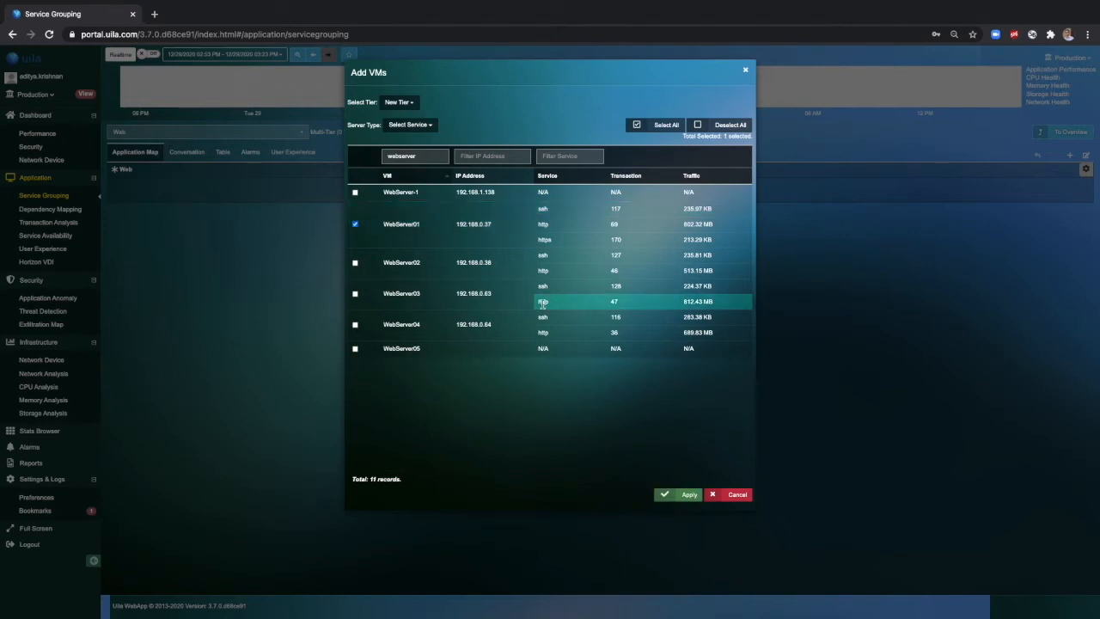
{"action": "left_click", "coordinate": [688, 495]}
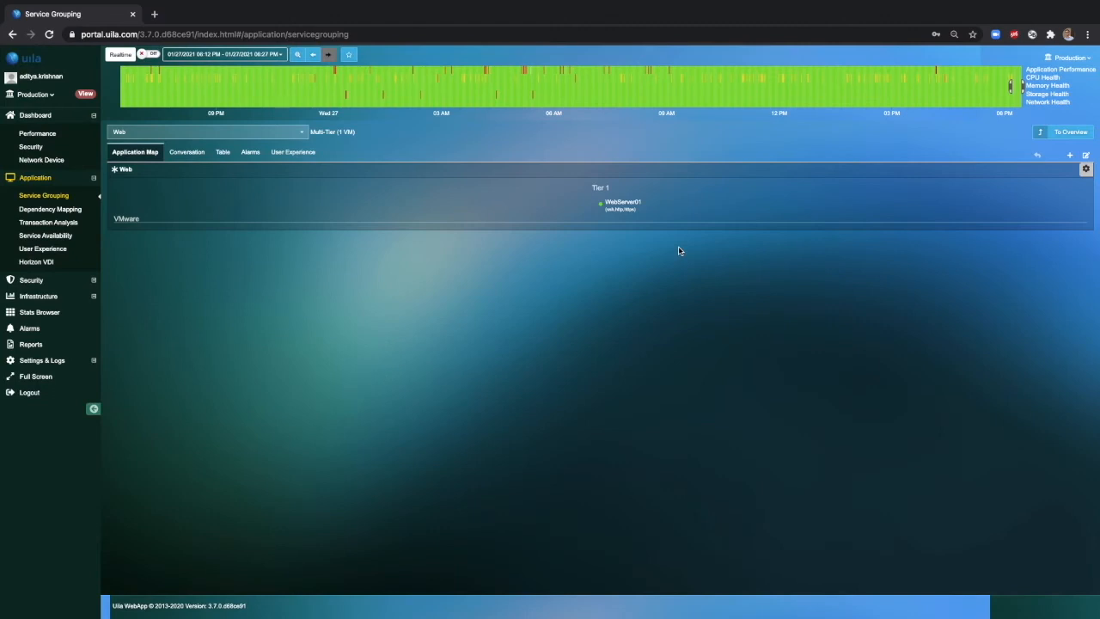
Add APP-LB-1 as a dependent client of WebServer01 in a new tier, excluding Portal-3.0-VIC and Centos8-VIC.
{"action": "left_click", "coordinate": [603, 209]}
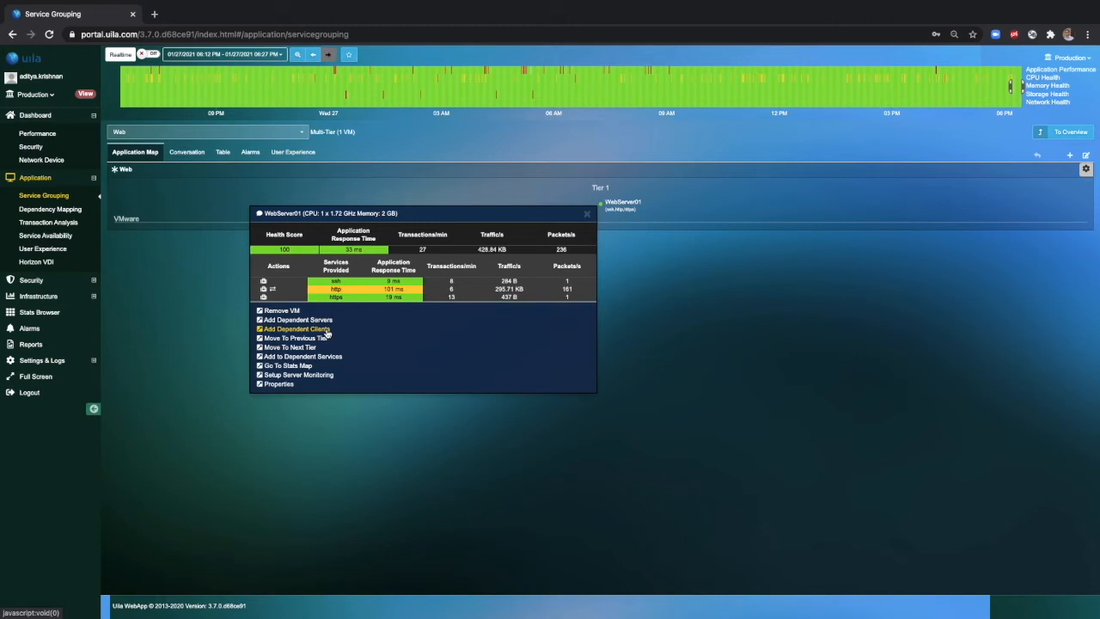
{"action": "left_click", "coordinate": [297, 329]}
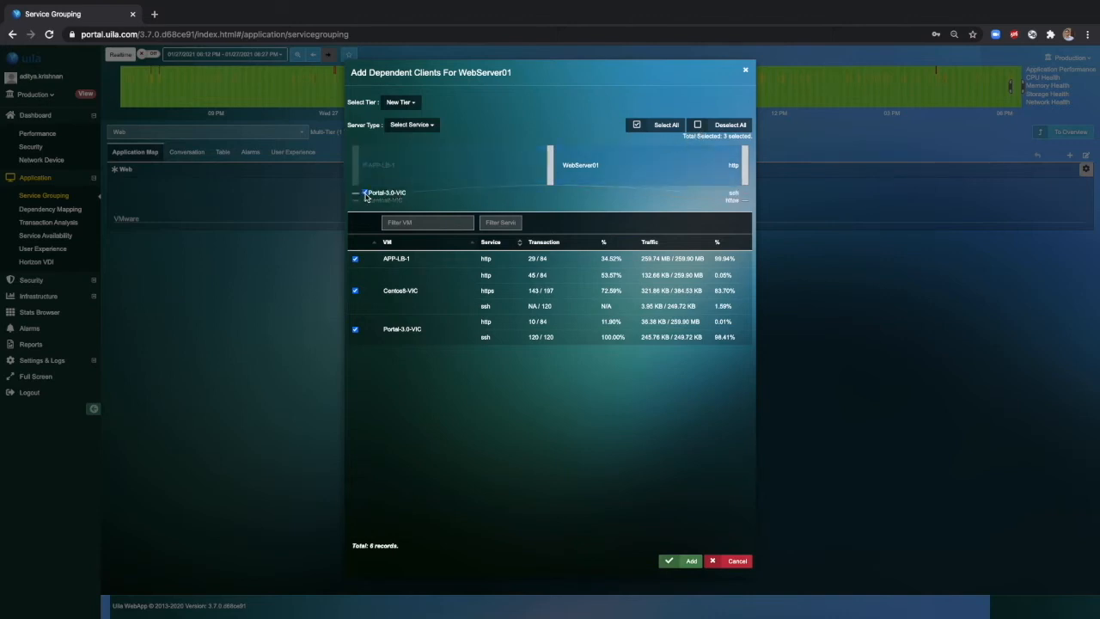
{"action": "left_click", "coordinate": [365, 192]}
{"action": "left_click", "coordinate": [366, 199]}
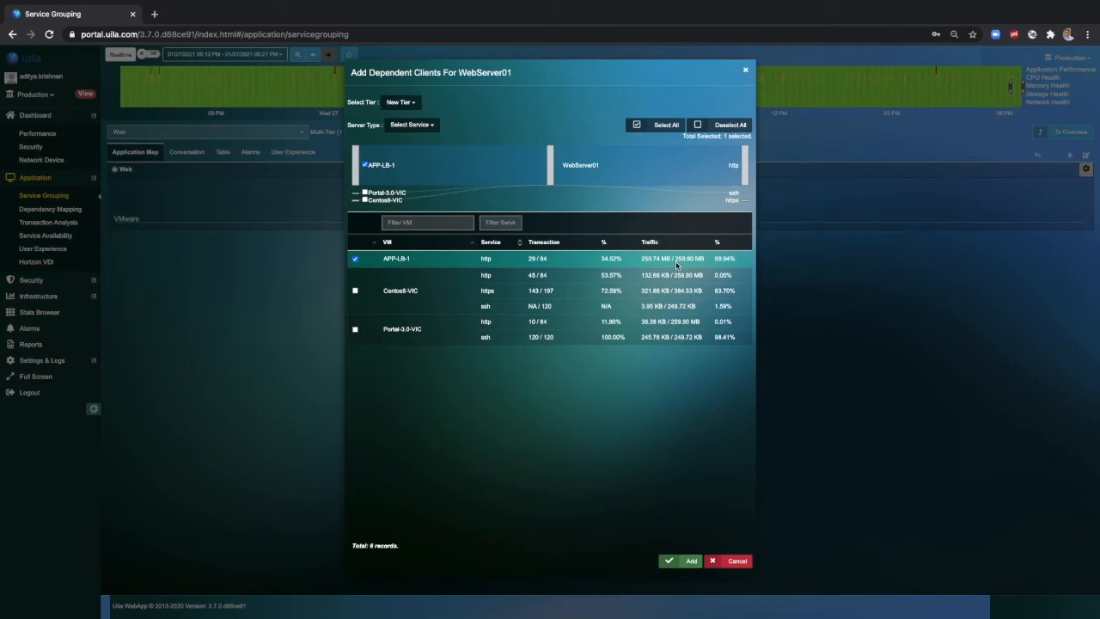
{"action": "left_click", "coordinate": [678, 562]}
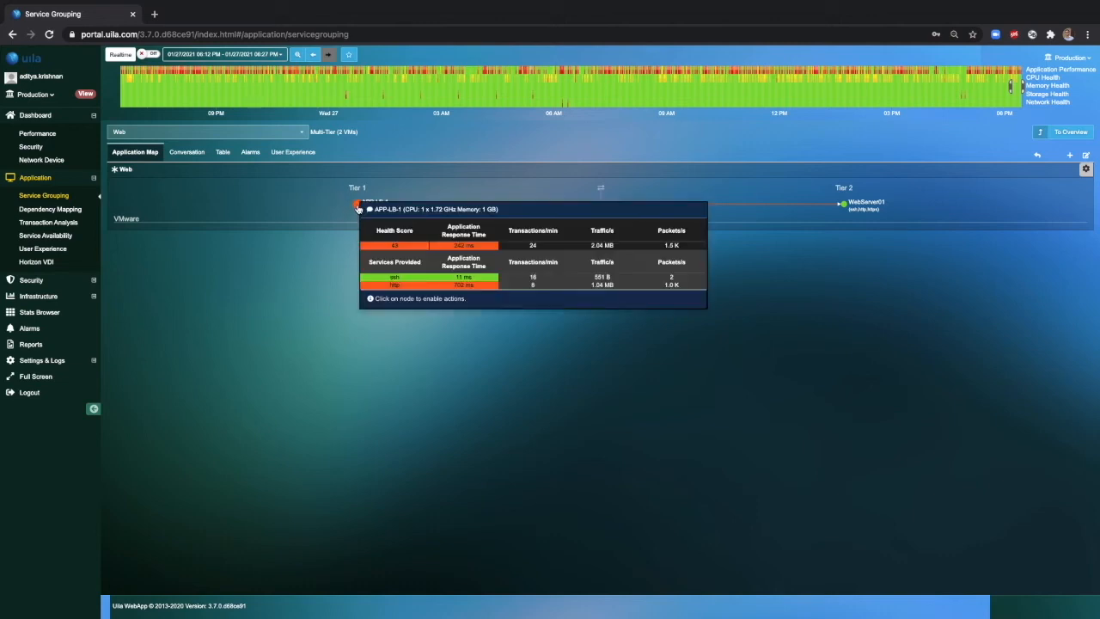
Add WebServer02, WebServer03 and WebServer04 as dependent servers of APP-LB-1, excluding the two dns entries, and move them to the previous tier.
{"action": "left_click", "coordinate": [359, 209]}
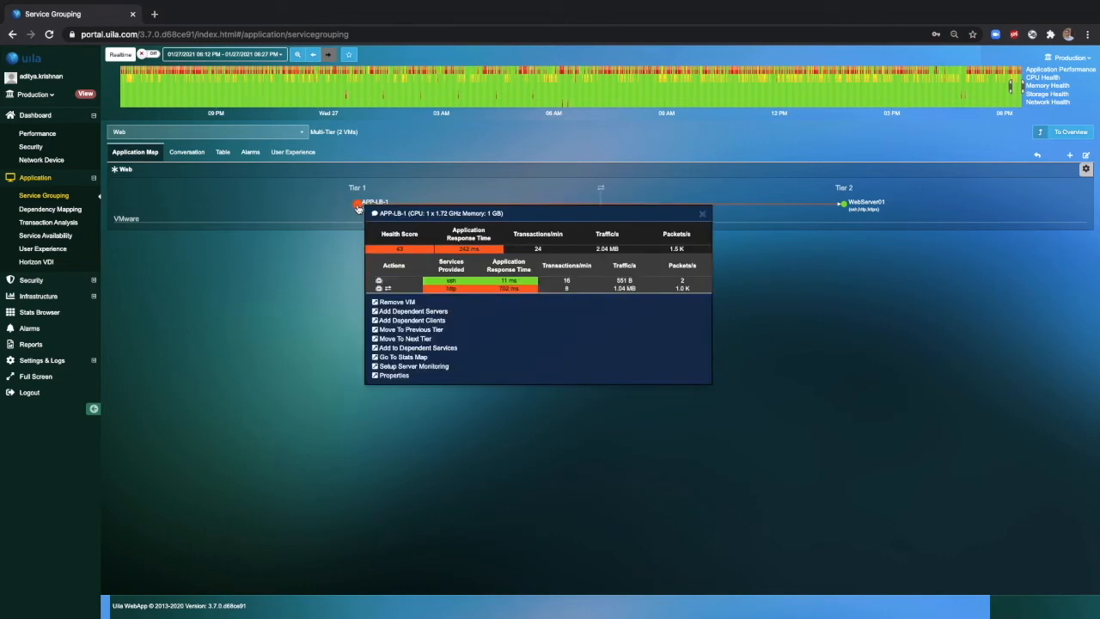
{"action": "left_click", "coordinate": [418, 314]}
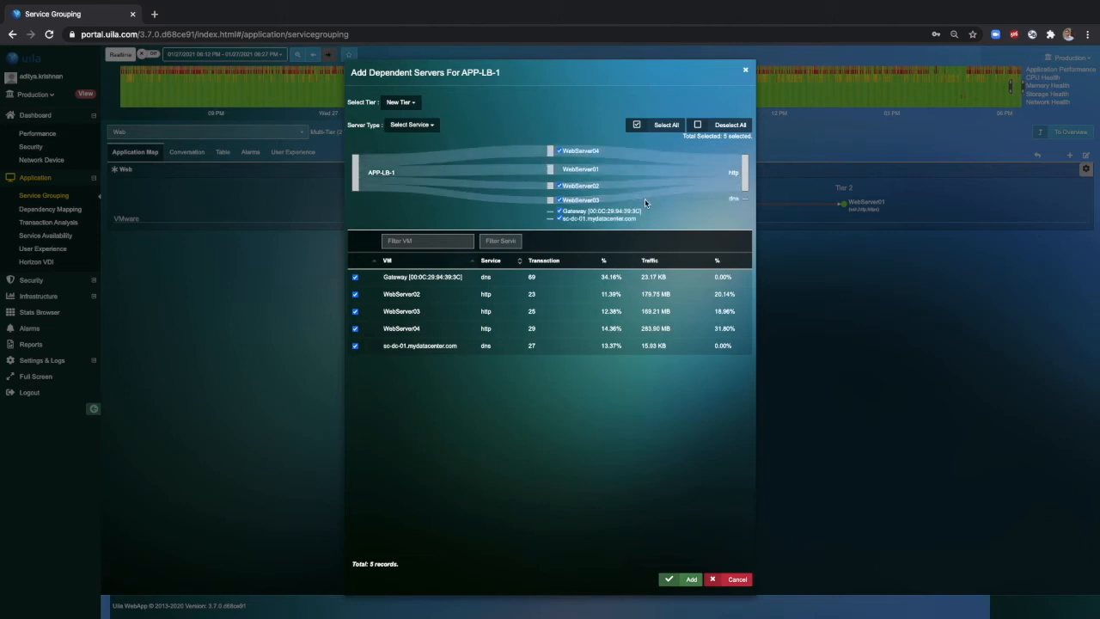
{"action": "left_click", "coordinate": [561, 212]}
{"action": "left_click", "coordinate": [560, 219]}
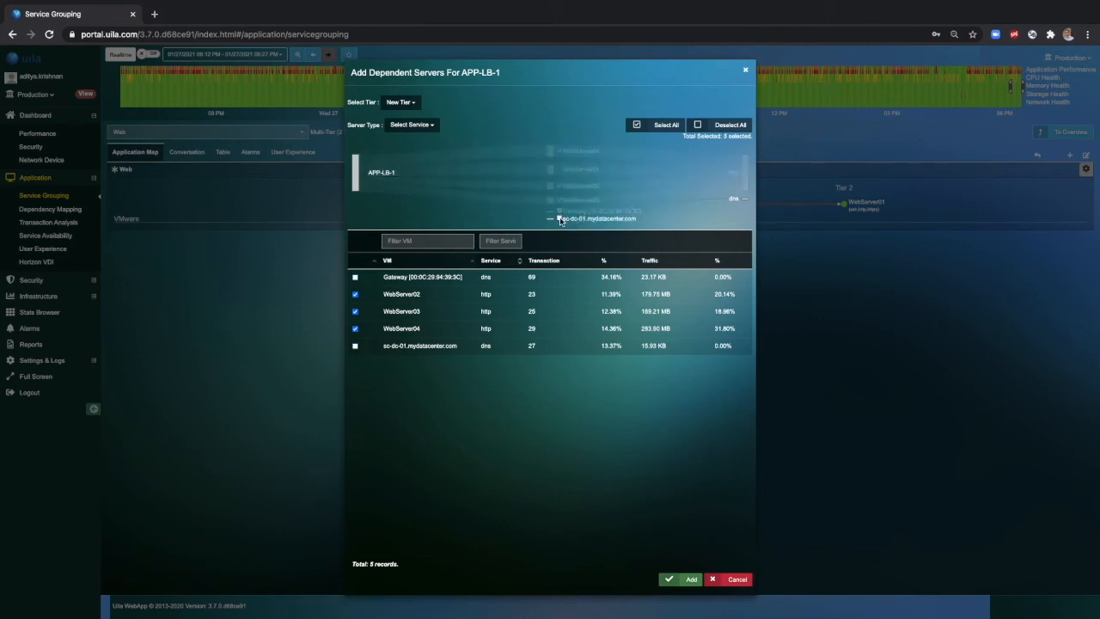
{"action": "left_click", "coordinate": [688, 580]}
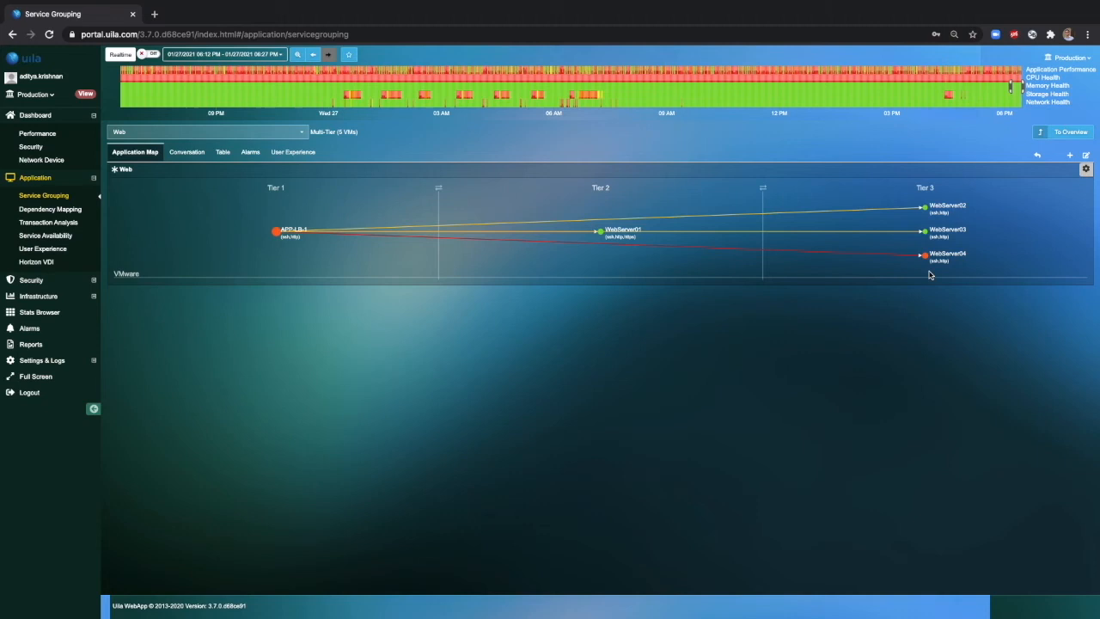
{"action": "left_click_drag", "start_coordinate": [899, 196], "coordinate": [969, 290]}
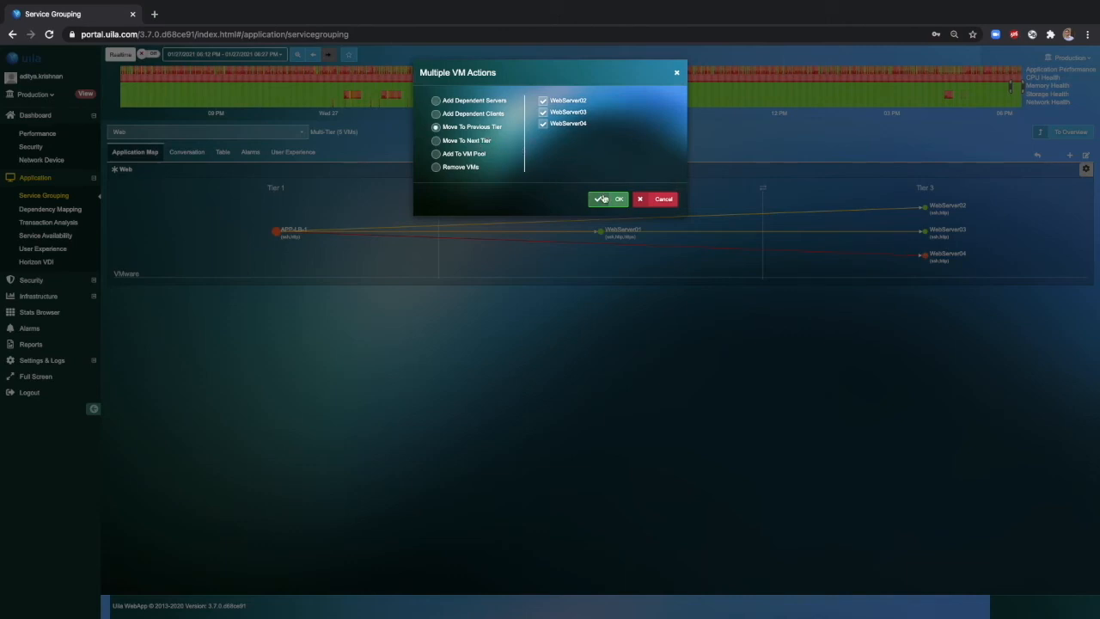
{"action": "left_click", "coordinate": [604, 199]}
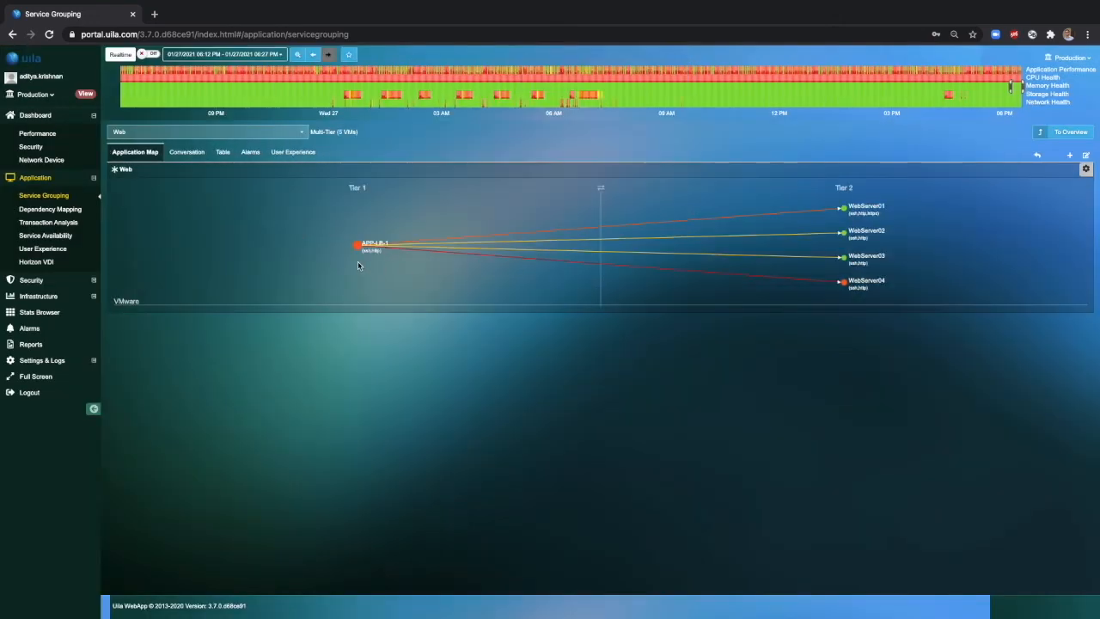
Add DBServer-1, DBServer-2 and DBServer-3 as dependent servers of all four web servers in a new tier, excluding both gateways and sc-dc-01.mydatacenter.com.
{"action": "mouse_move", "coordinate": [399, 250]}
{"action": "mouse_move", "coordinate": [863, 215]}
{"action": "left_click_drag", "start_coordinate": [818, 199], "coordinate": [911, 299]}
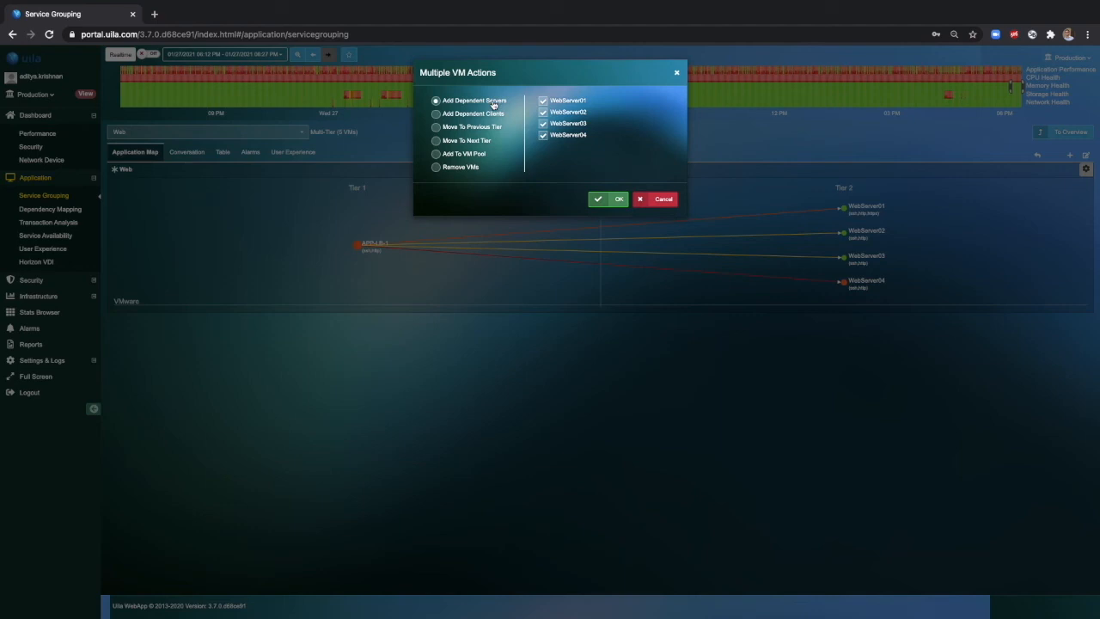
{"action": "left_click", "coordinate": [612, 205]}
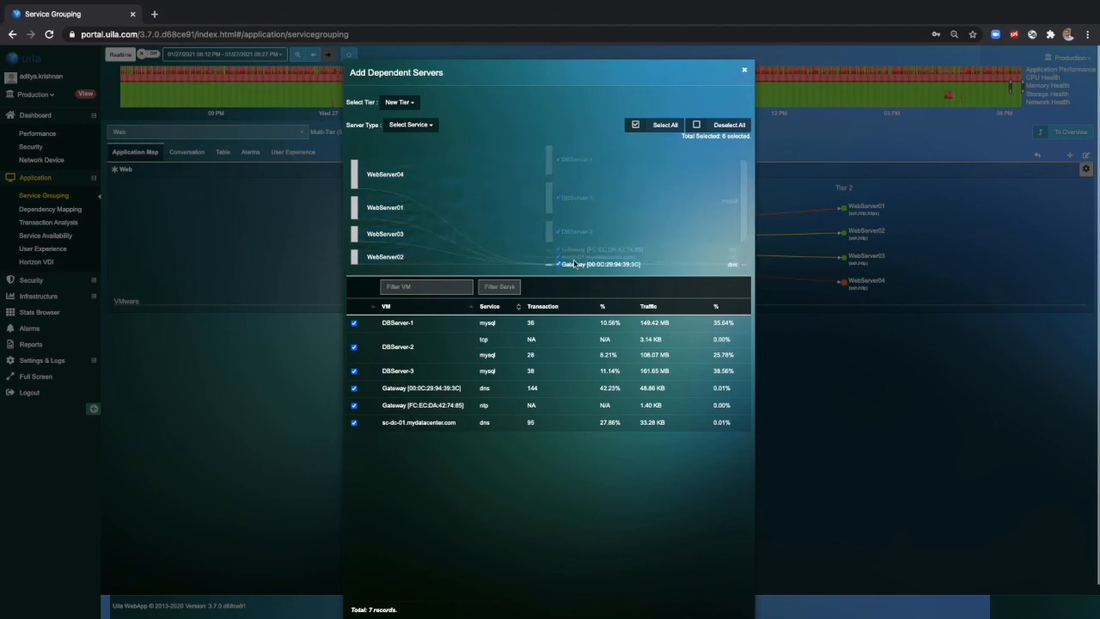
{"action": "left_click", "coordinate": [560, 250]}
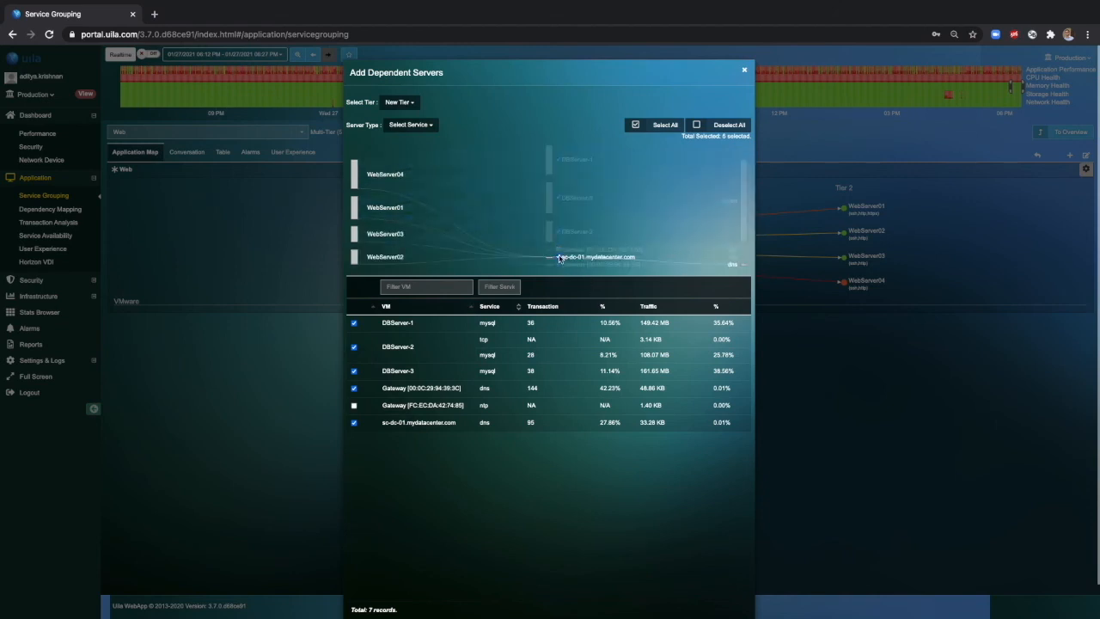
{"action": "left_click", "coordinate": [559, 256]}
{"action": "left_click", "coordinate": [559, 265]}
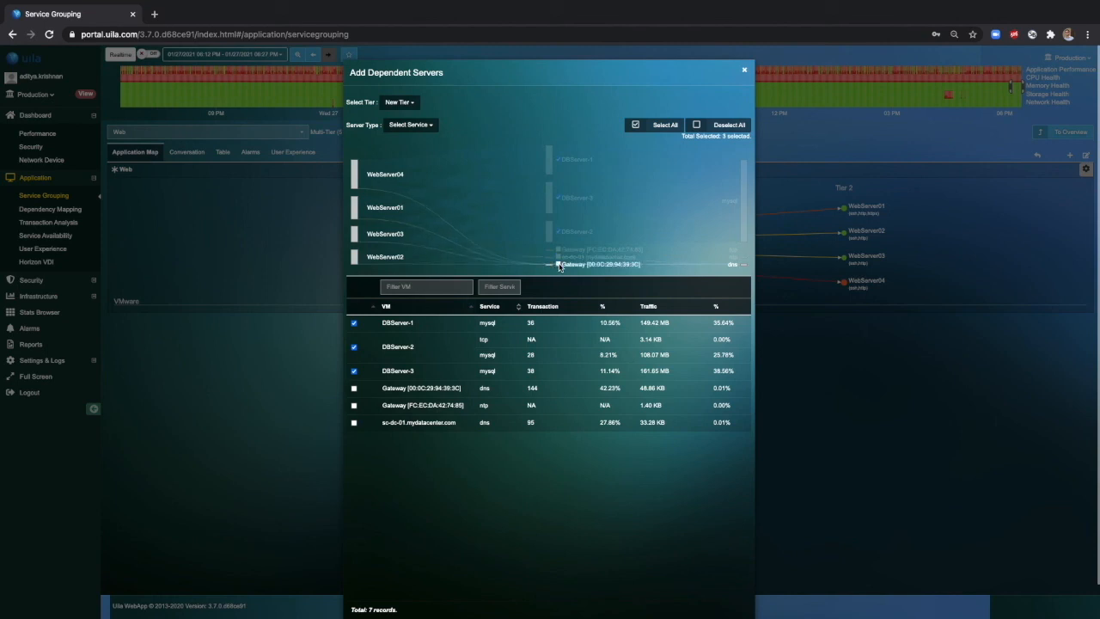
{"action": "scroll", "coordinate": [654, 456], "scroll_direction": "down", "scroll_amount": 2}
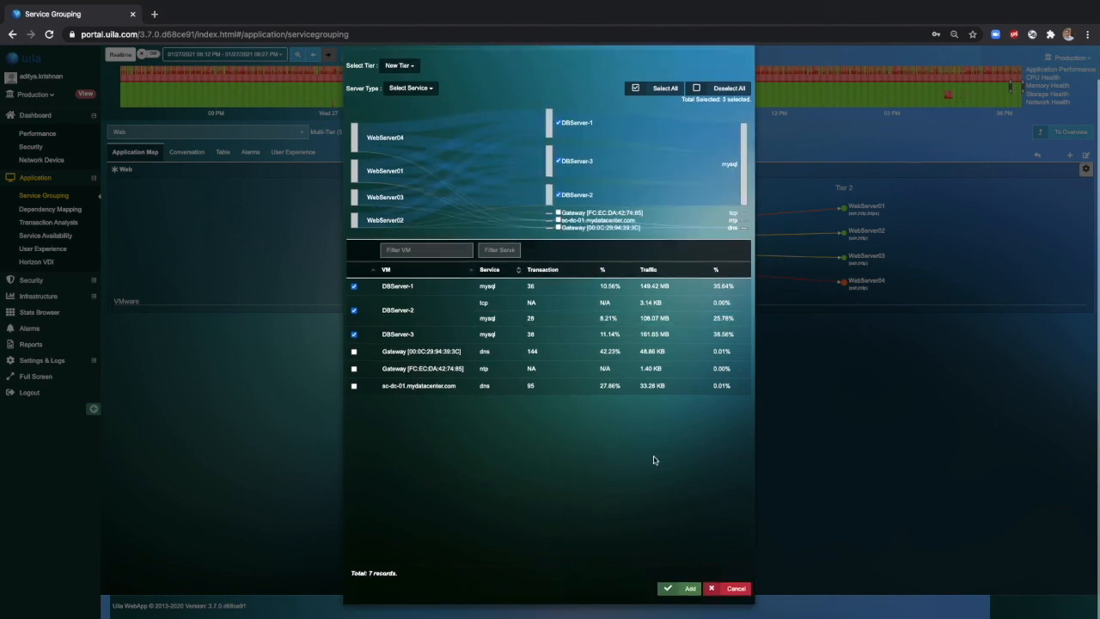
{"action": "left_click", "coordinate": [687, 589]}
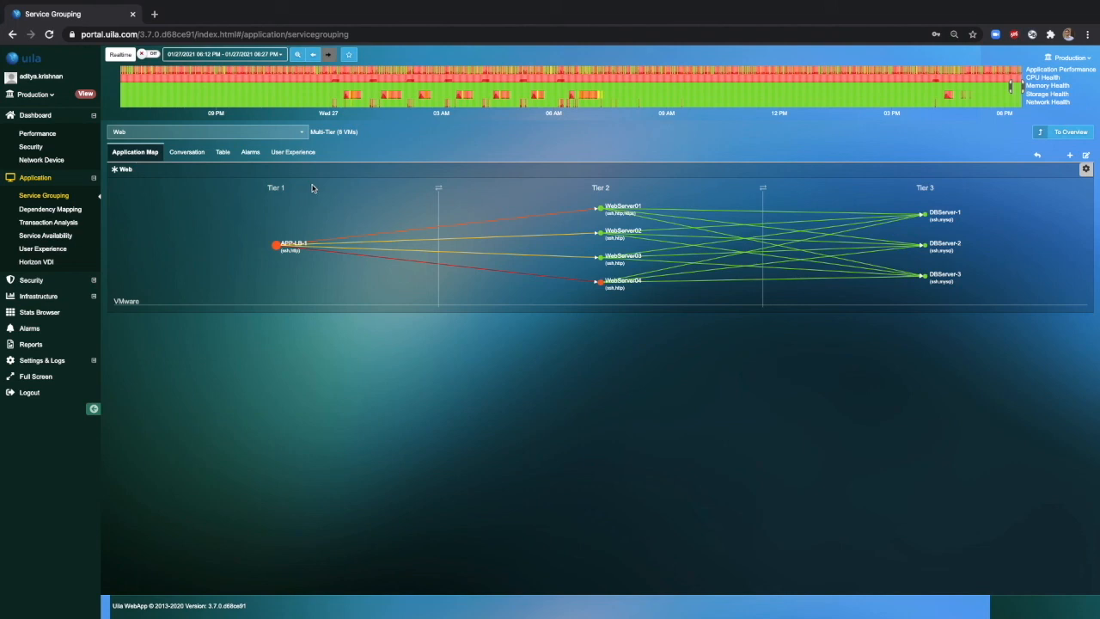
Name the Web group's three tiers Load balancer, WebServers and DBServers, in that order.
{"action": "left_click", "coordinate": [1085, 161]}
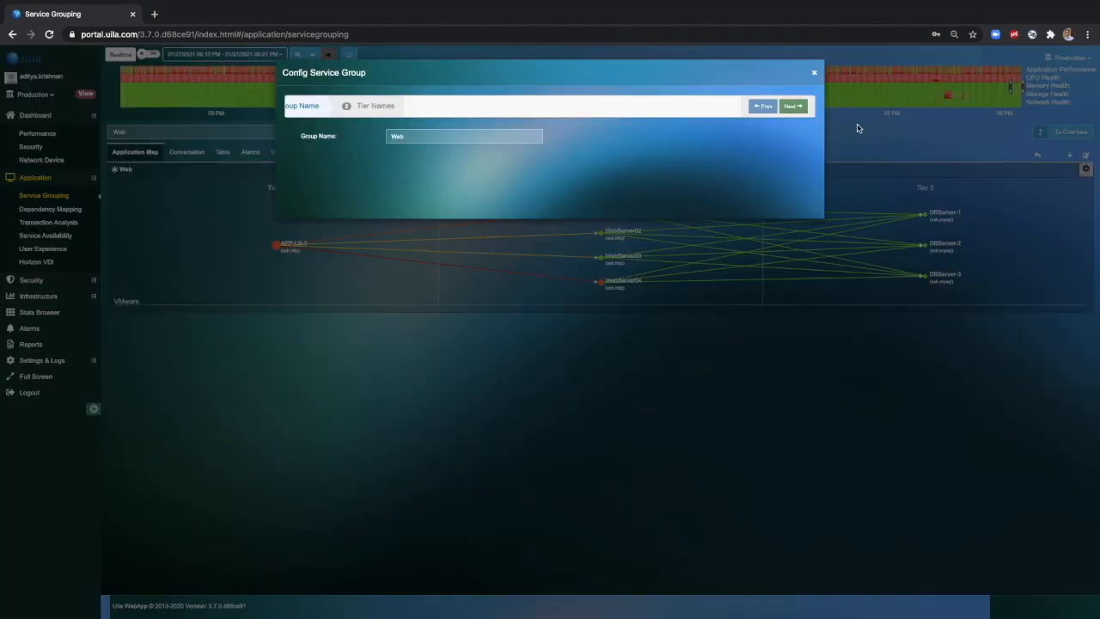
{"action": "left_click", "coordinate": [800, 111]}
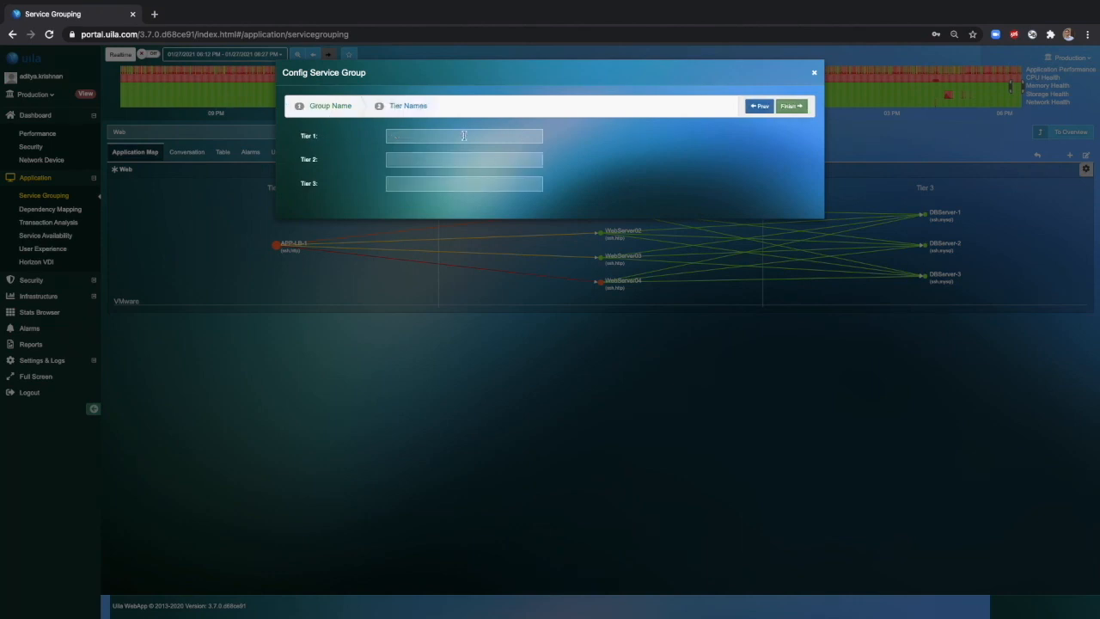
{"action": "type", "text": "Load balancer"}
{"action": "key", "text": "Tab"}
{"action": "type", "text": "We"}
{"action": "type", "text": "bServer"}
{"action": "type", "text": "DB"}
{"action": "type", "text": "Servers"}
{"action": "left_click", "coordinate": [789, 107]}
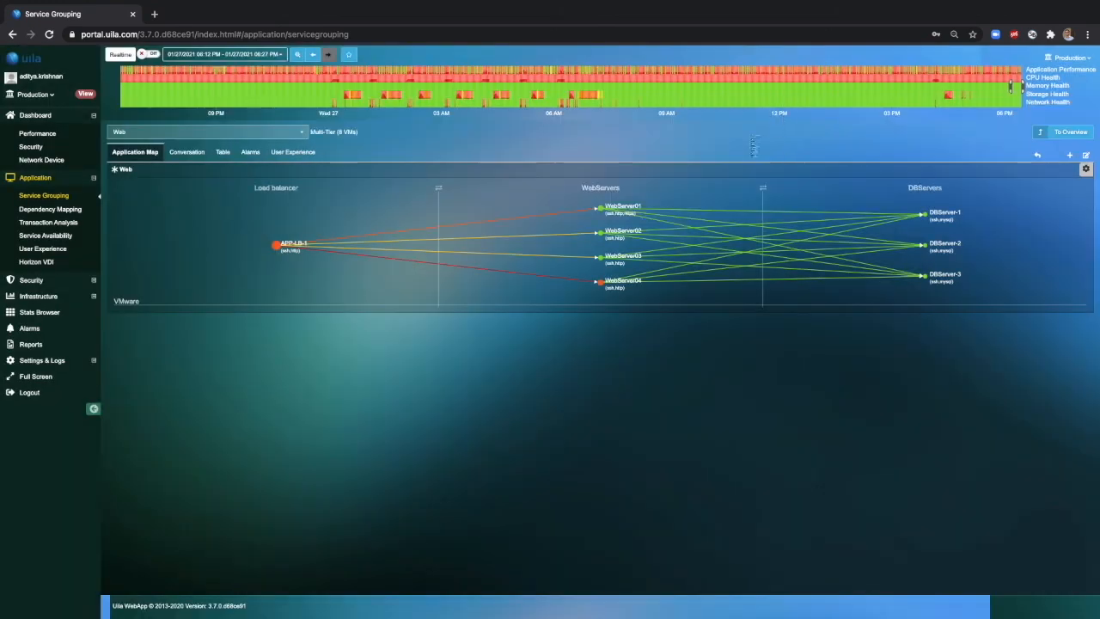